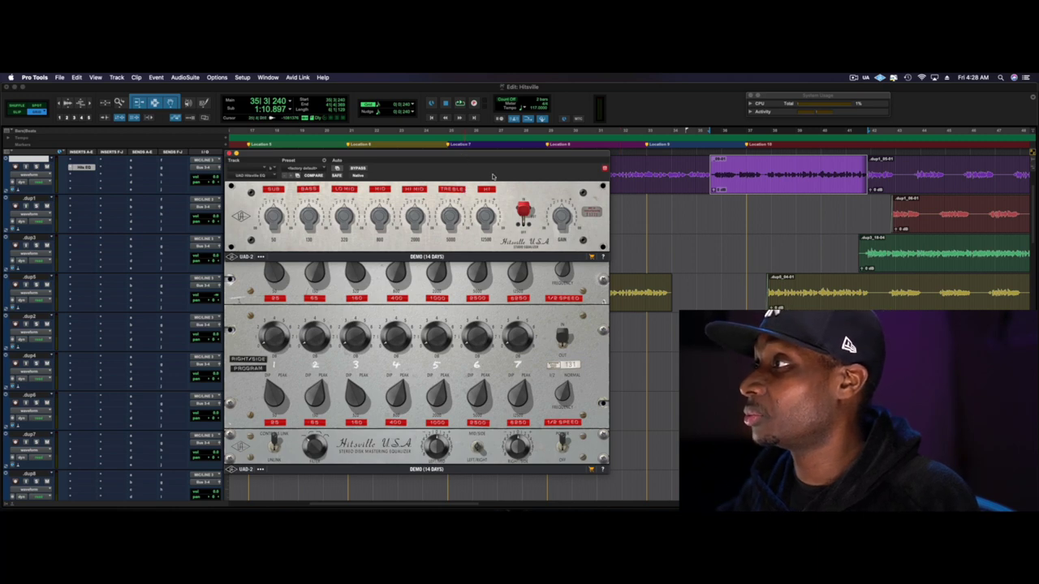
Step: Bring the Hitsville mastering EQ window forward and close it so only the studio EQ stays open
{"action": "left_click", "coordinate": [536, 296]}
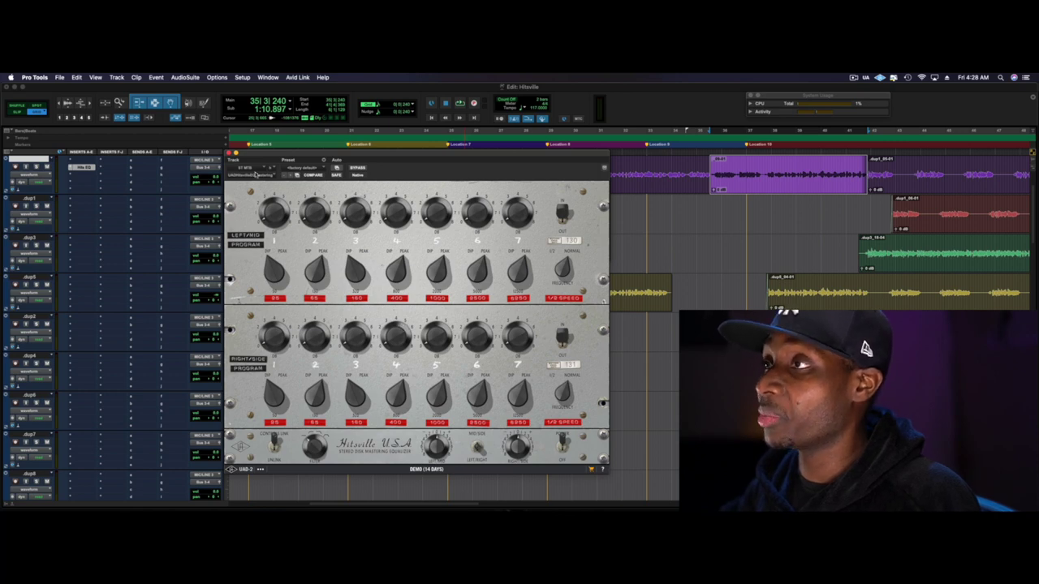
{"action": "left_click", "coordinate": [230, 154]}
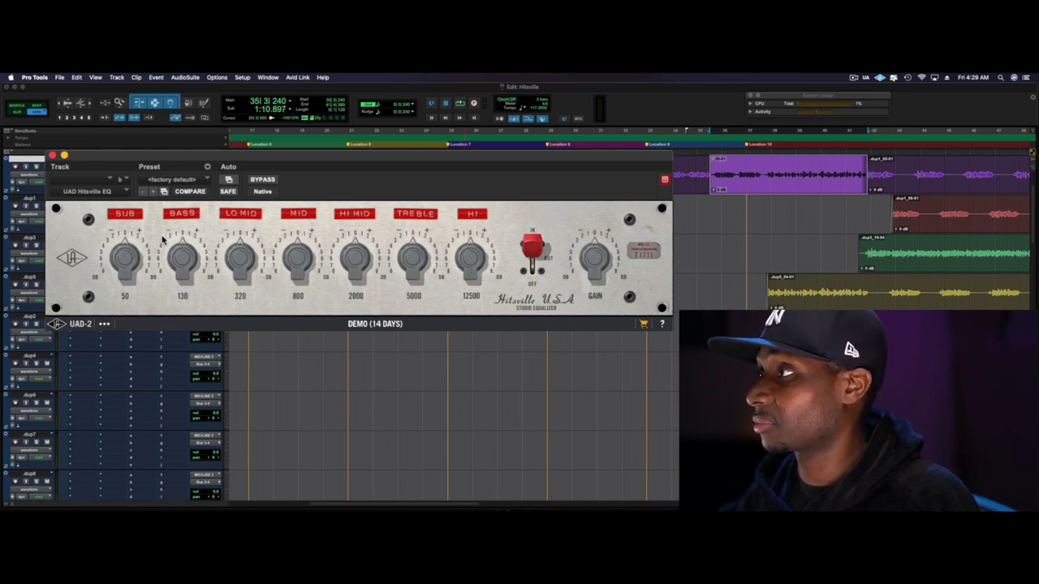
Step: Cycle the Hitsville studio EQ's power switch through Out and Off, returning it to In
{"action": "left_click", "coordinate": [532, 250]}
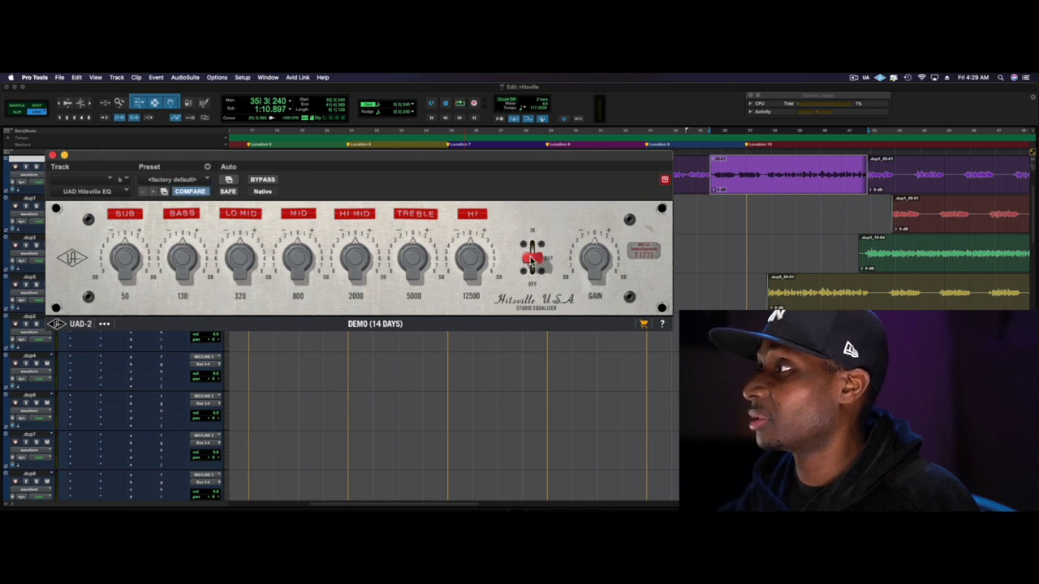
{"action": "left_click", "coordinate": [532, 258]}
{"action": "left_click", "coordinate": [531, 258]}
{"action": "left_click", "coordinate": [531, 276]}
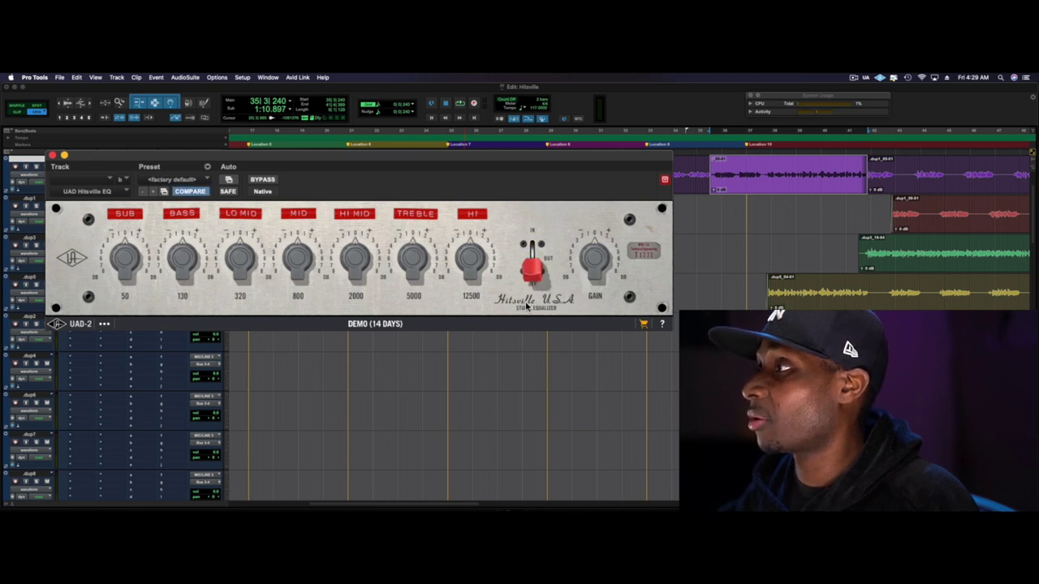
{"action": "left_click", "coordinate": [540, 264]}
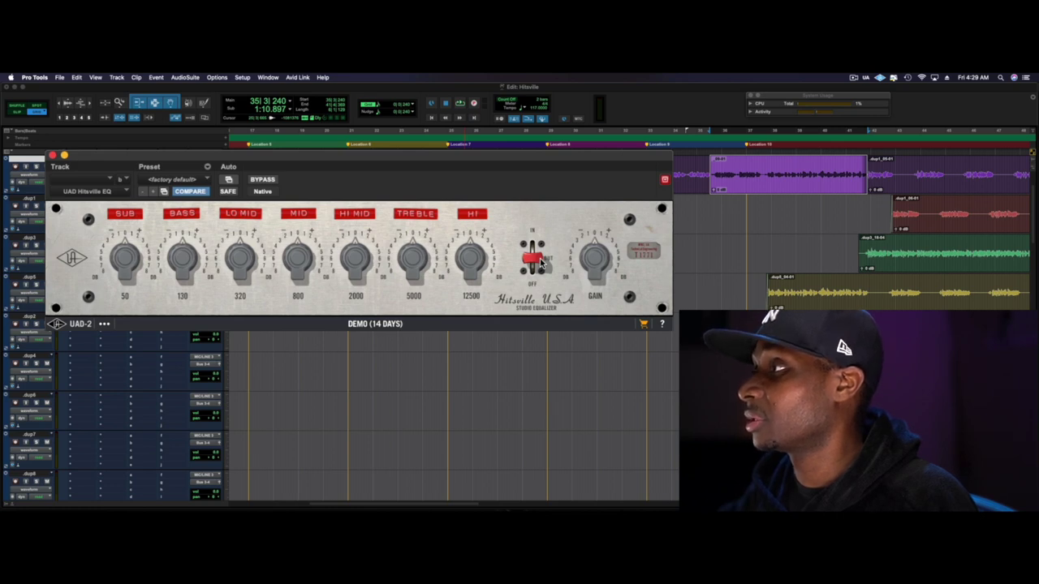
{"action": "left_click", "coordinate": [541, 248]}
{"action": "left_click", "coordinate": [544, 256]}
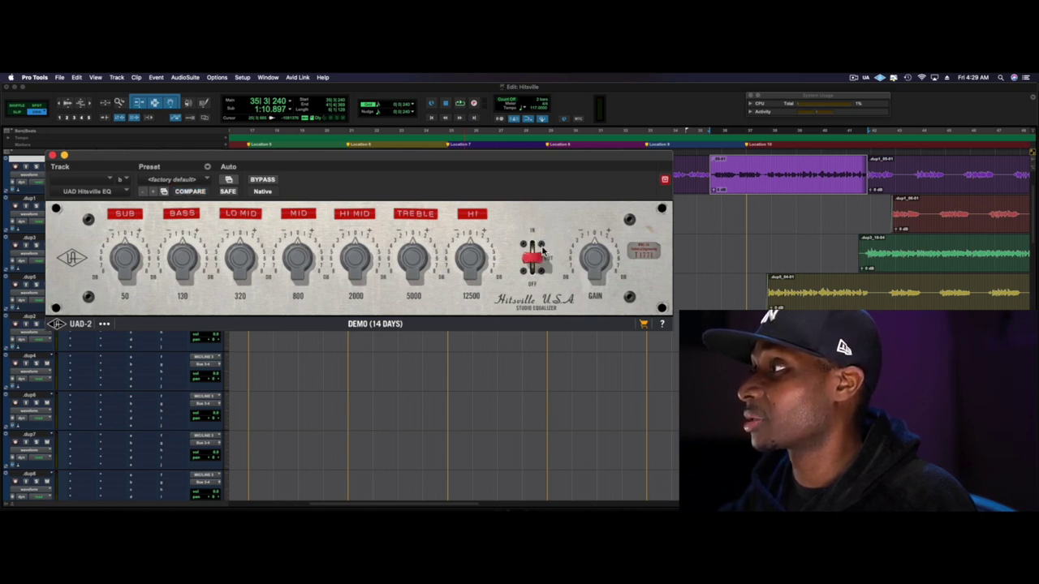
{"action": "left_click", "coordinate": [546, 242]}
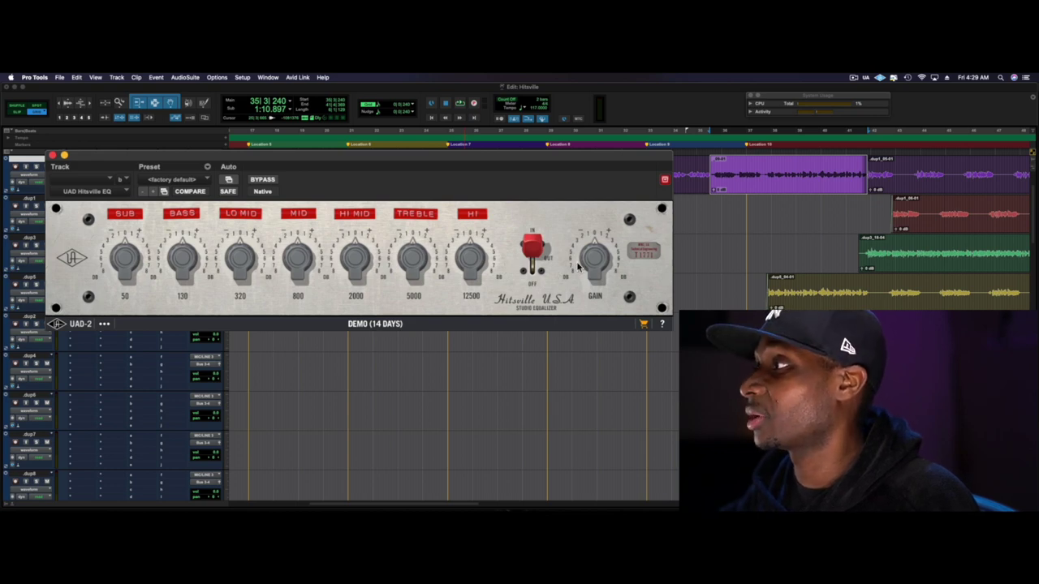
Step: Toggle the studio EQ's red band name labels off and back on twice
{"action": "left_click", "coordinate": [645, 253]}
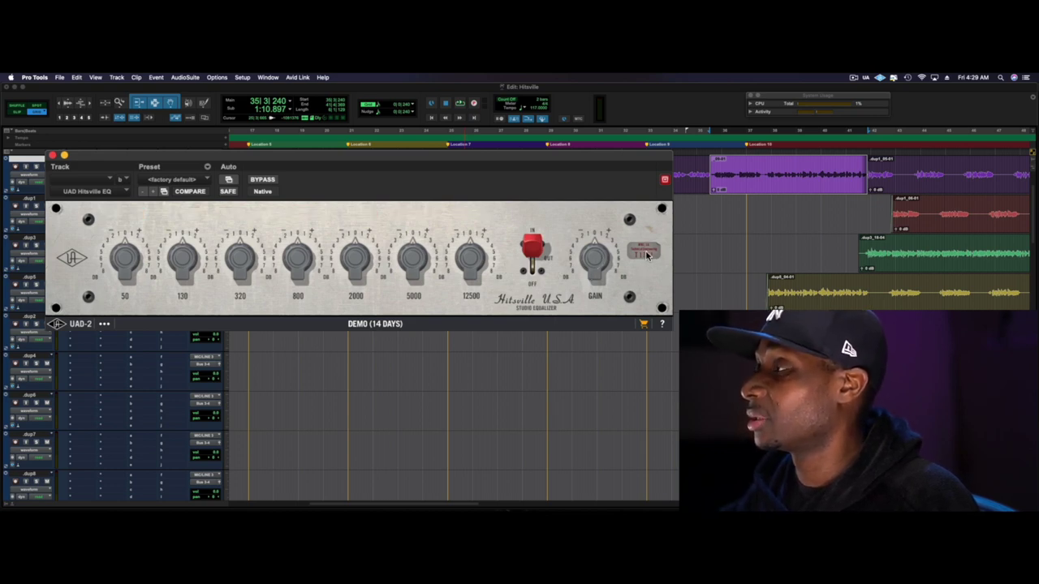
{"action": "left_click", "coordinate": [638, 254]}
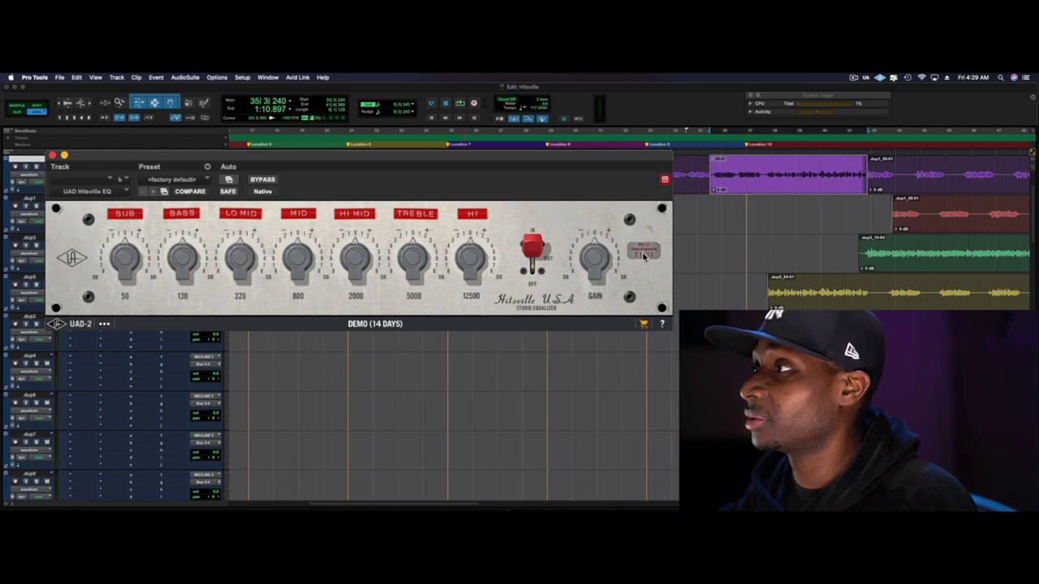
{"action": "left_click", "coordinate": [646, 254]}
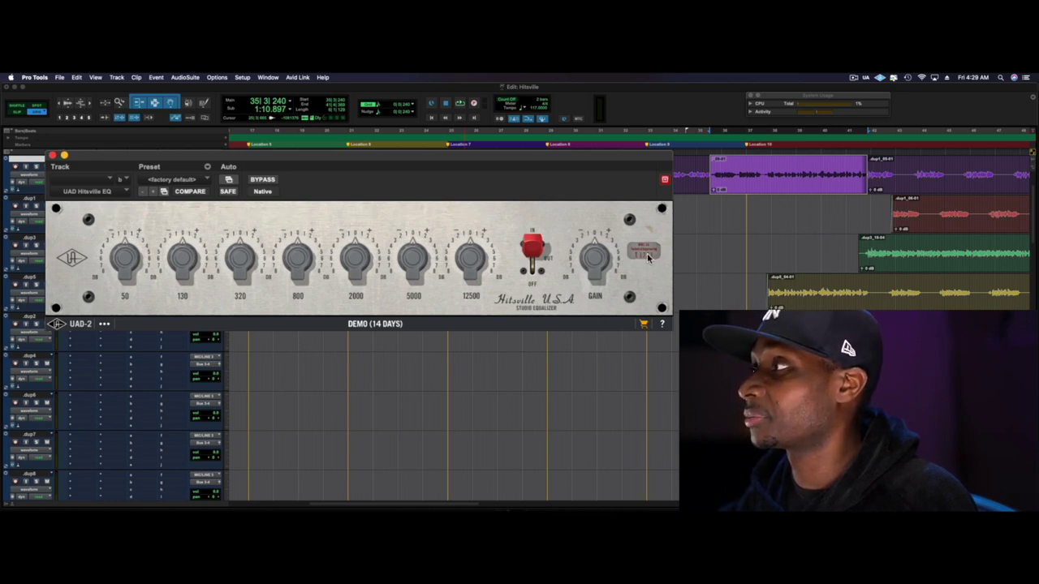
{"action": "left_click", "coordinate": [646, 254]}
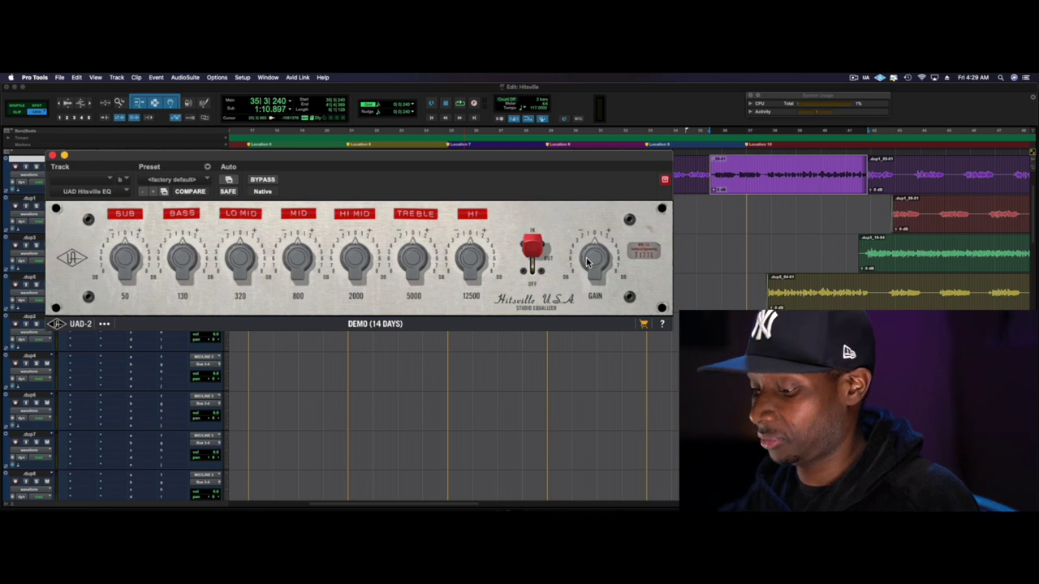
Step: During playback, cut the studio EQ's Sub, Bass and Lo Mid bands and boost Mid, Hi Mid, Treble and Hi
{"action": "key", "text": "space"}
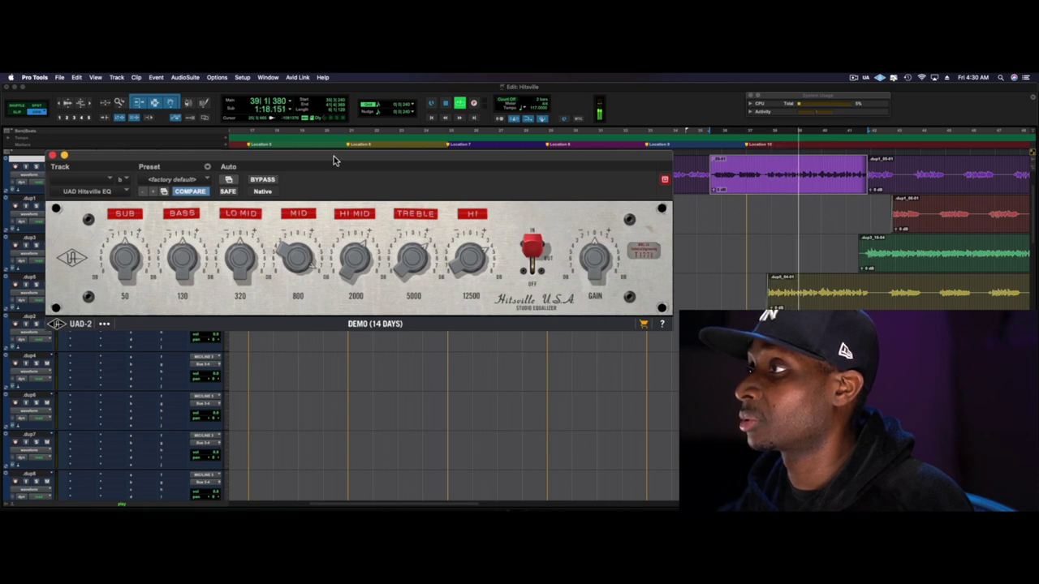
{"action": "left_click_drag", "start_coordinate": [296, 249], "coordinate": [285, 253]}
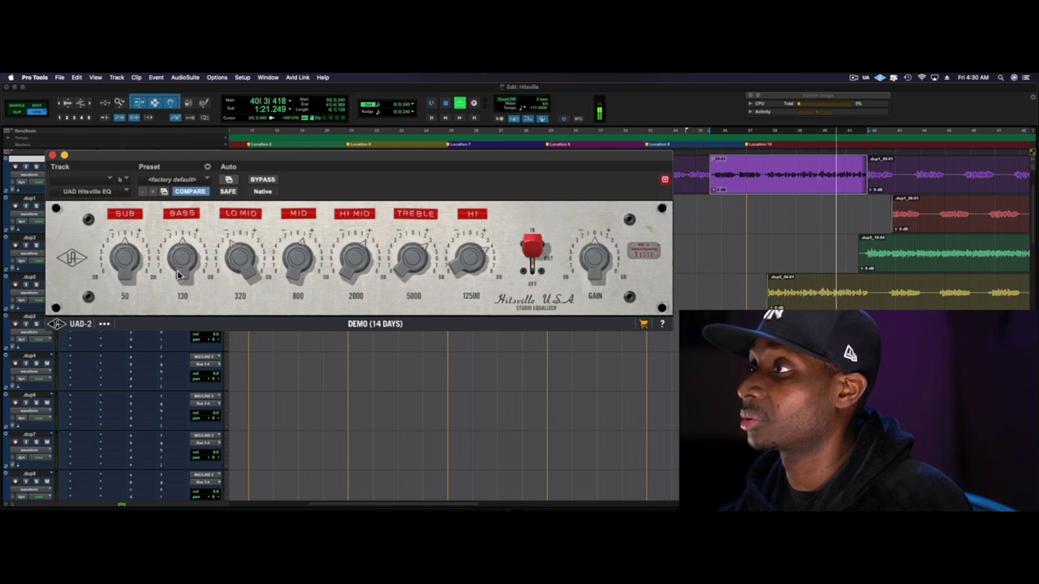
{"action": "left_click_drag", "start_coordinate": [180, 276], "coordinate": [191, 243]}
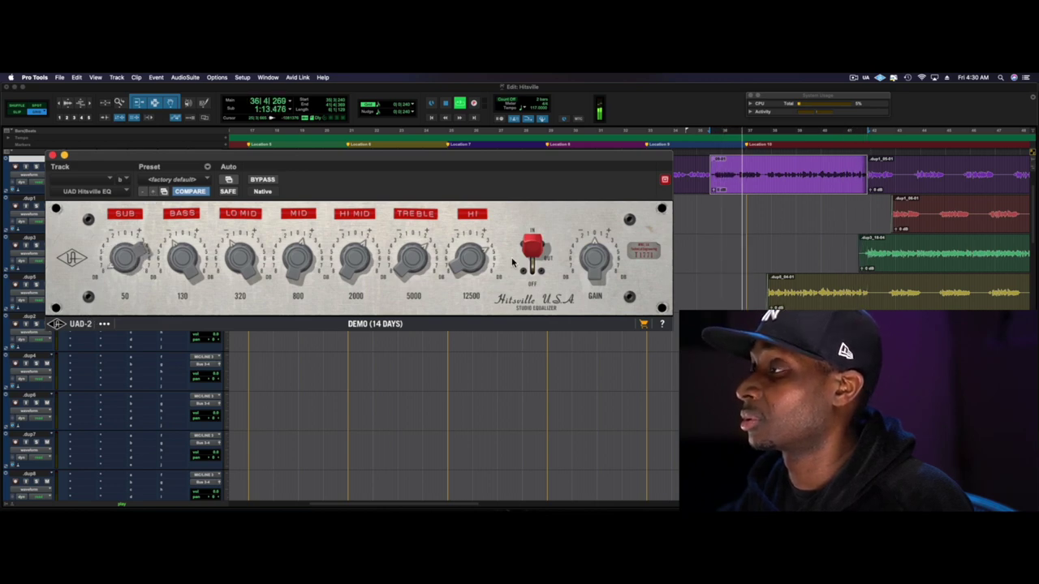
{"action": "key", "text": "space"}
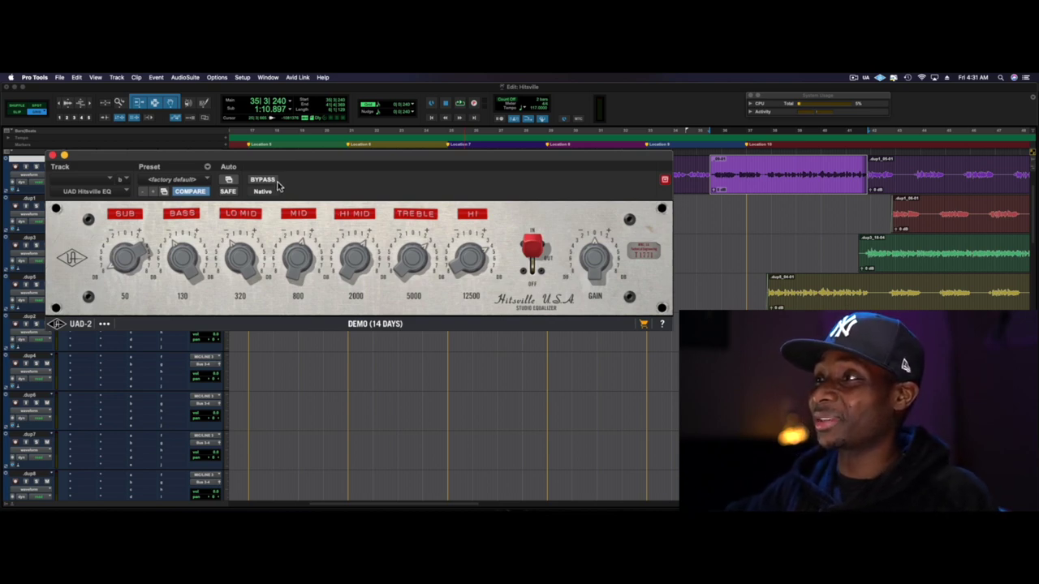
Step: Compare the selected clip during playback with the studio EQ switched off, out and in, ending on In
{"action": "left_click", "coordinate": [530, 286]}
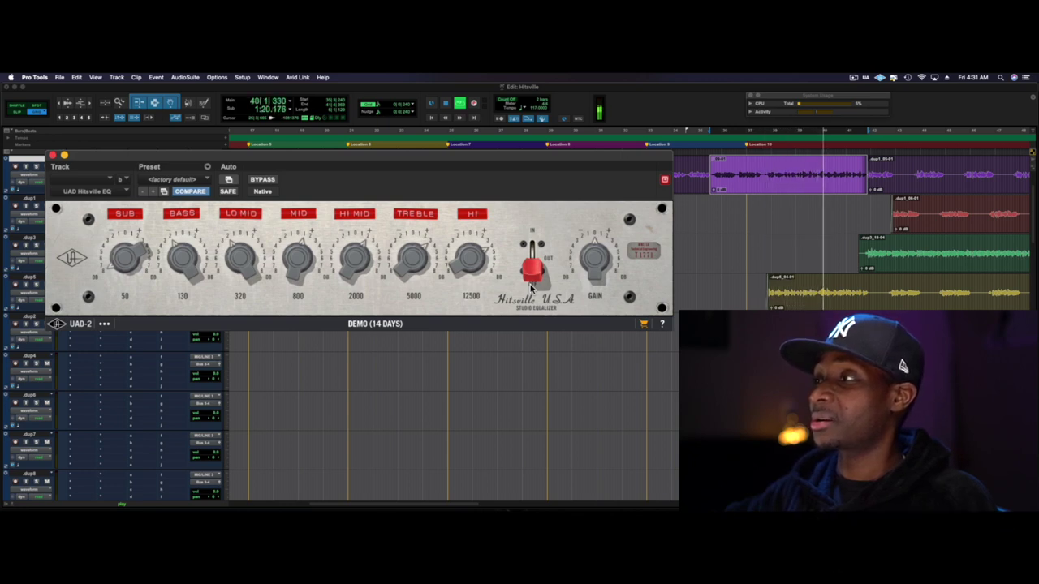
{"action": "key", "text": "space"}
{"action": "left_click", "coordinate": [533, 234]}
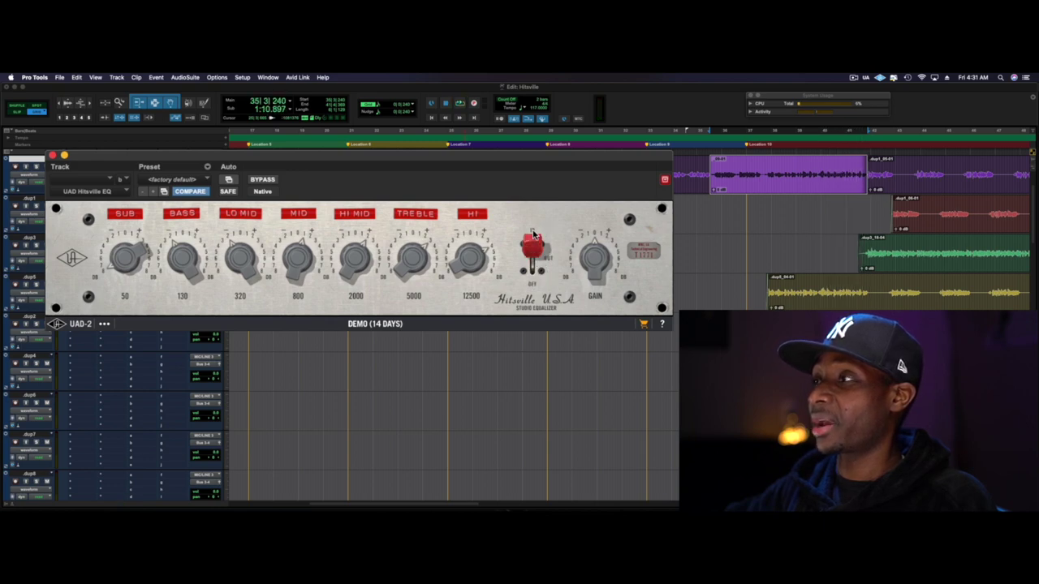
{"action": "key", "text": "space"}
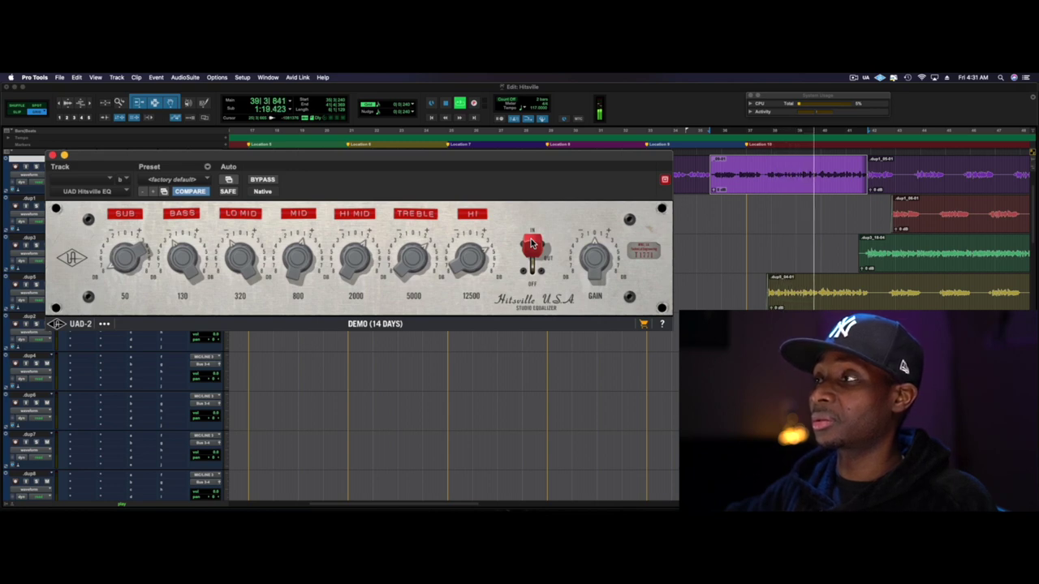
{"action": "left_click", "coordinate": [531, 244]}
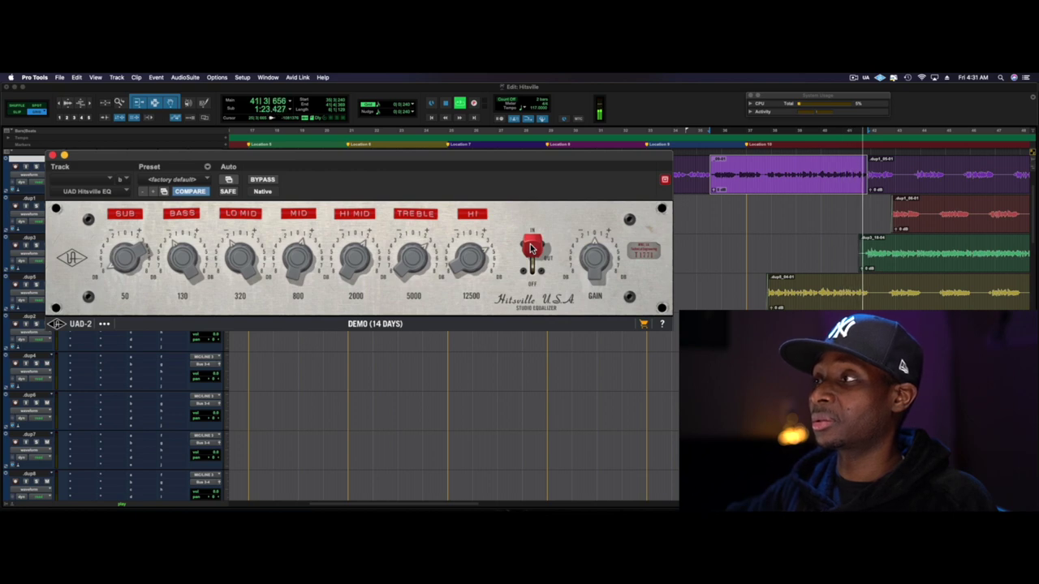
{"action": "left_click", "coordinate": [532, 248]}
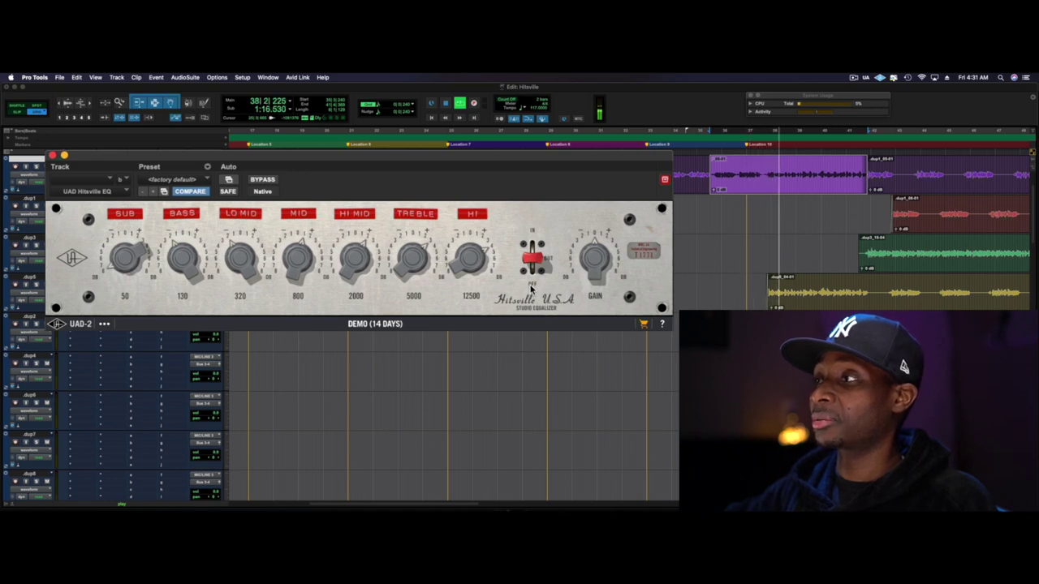
{"action": "left_click", "coordinate": [532, 286]}
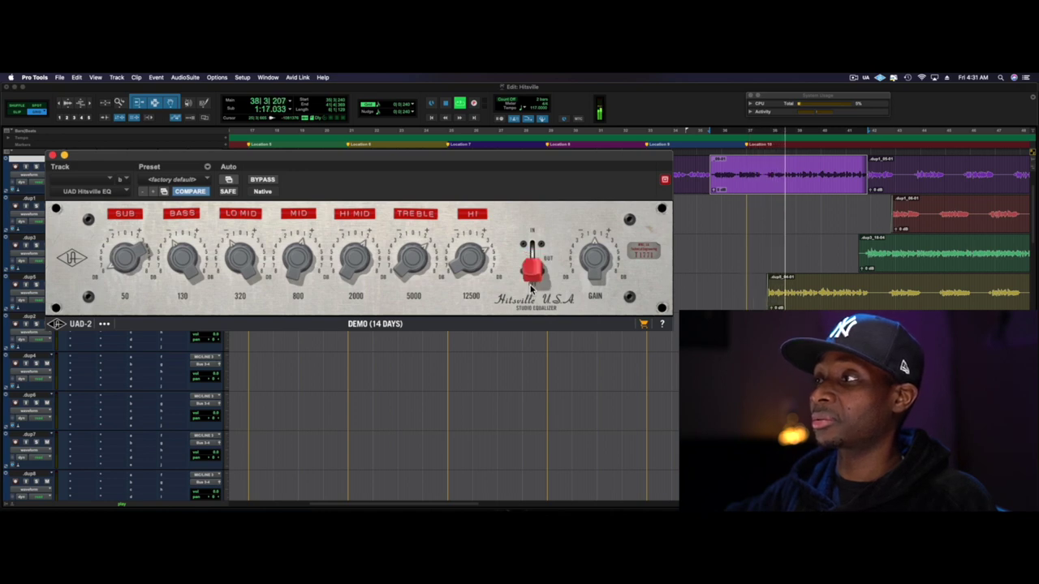
{"action": "left_click", "coordinate": [533, 234]}
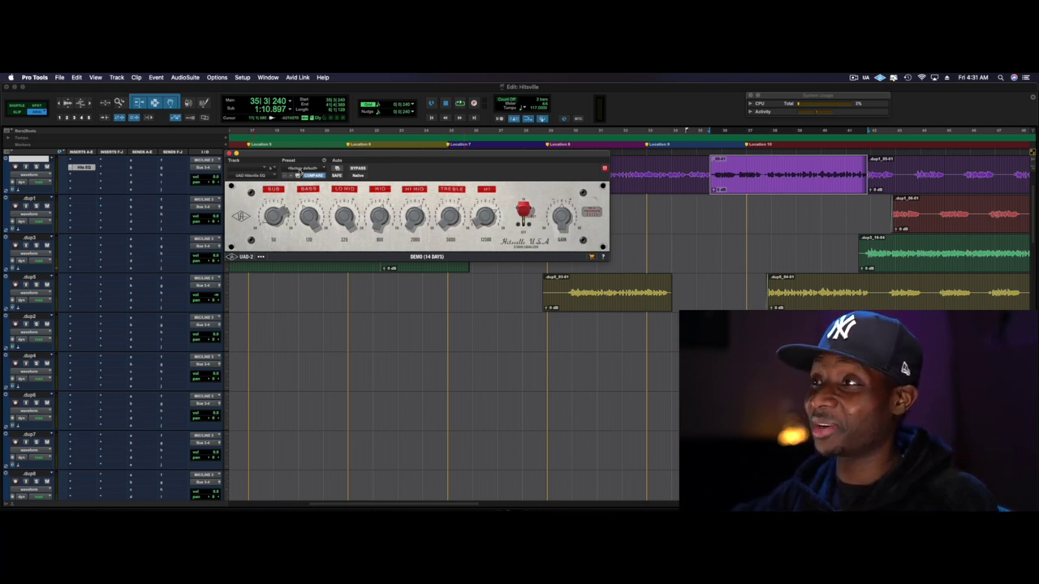
Step: Show the Hitsville mastering EQ on insert h of the ST MTB track in the plug-in window
{"action": "left_click", "coordinate": [273, 173]}
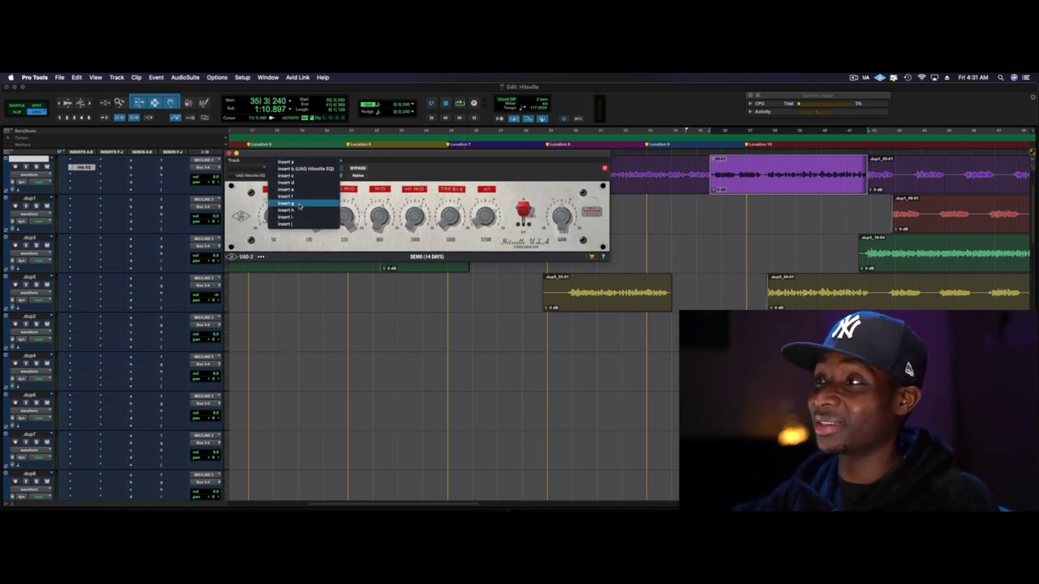
{"action": "left_click", "coordinate": [300, 211]}
{"action": "left_click", "coordinate": [248, 161]}
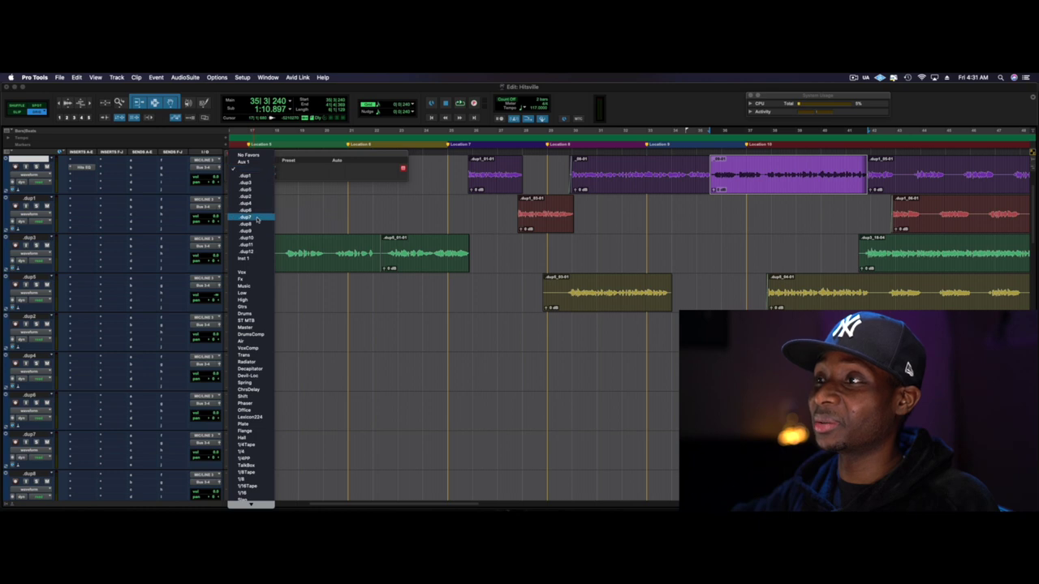
{"action": "left_click", "coordinate": [260, 325]}
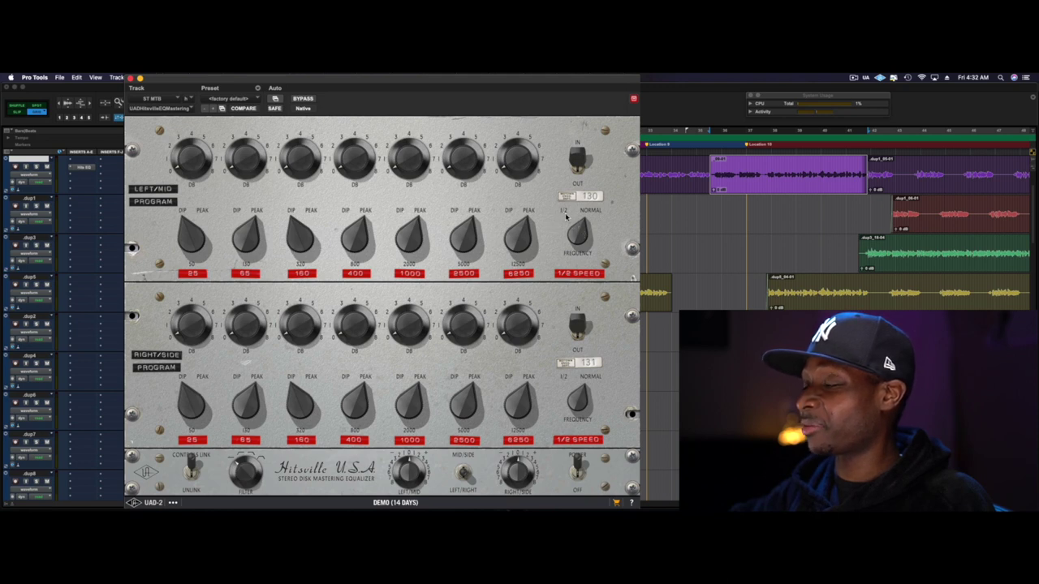
Step: Switch the mastering EQ's frequency range to 1/2 and back to Normal
{"action": "left_click", "coordinate": [576, 238]}
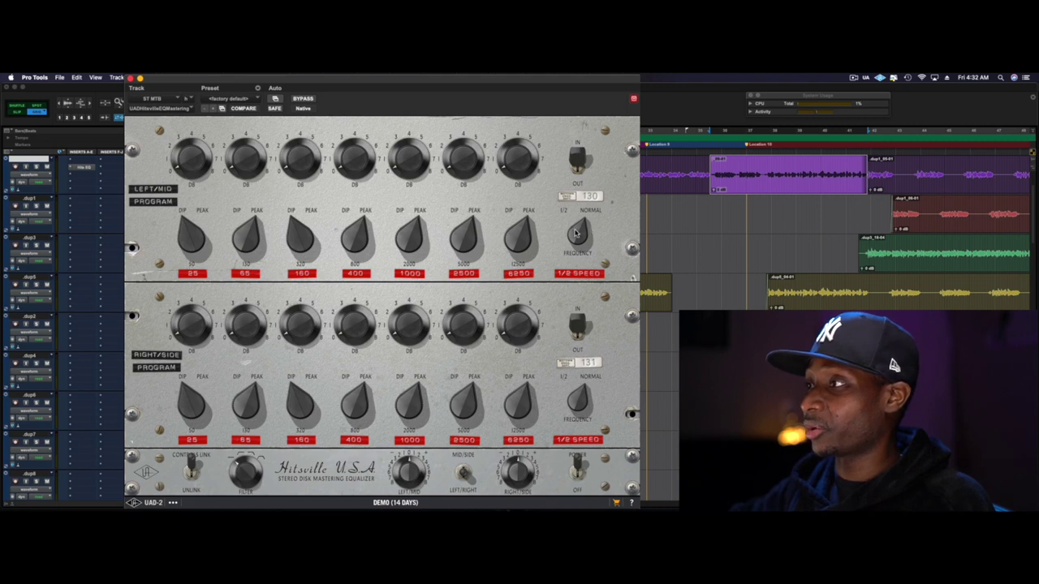
{"action": "left_click_drag", "start_coordinate": [576, 234], "coordinate": [567, 248]}
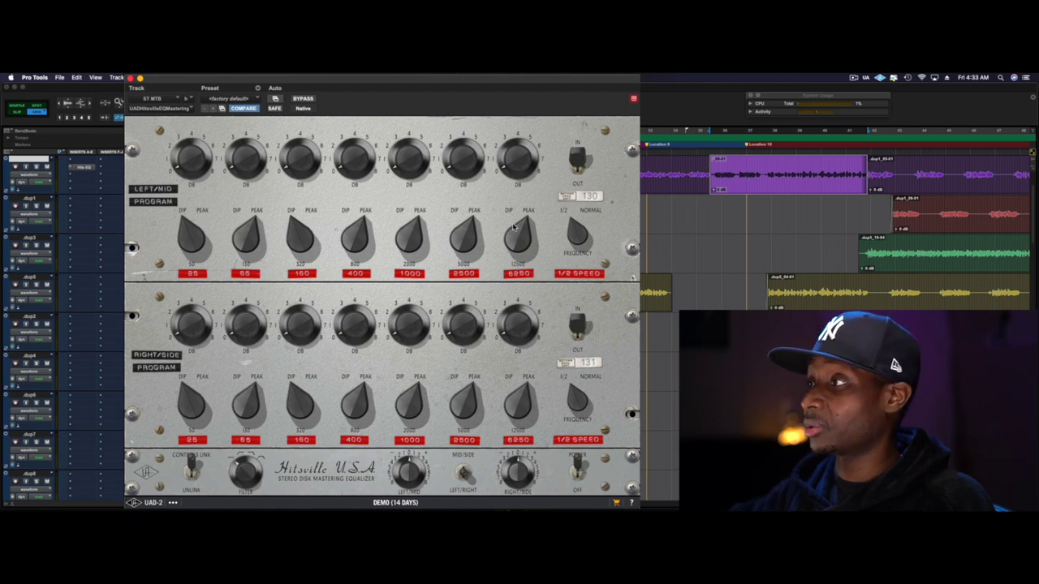
{"action": "left_click", "coordinate": [583, 232]}
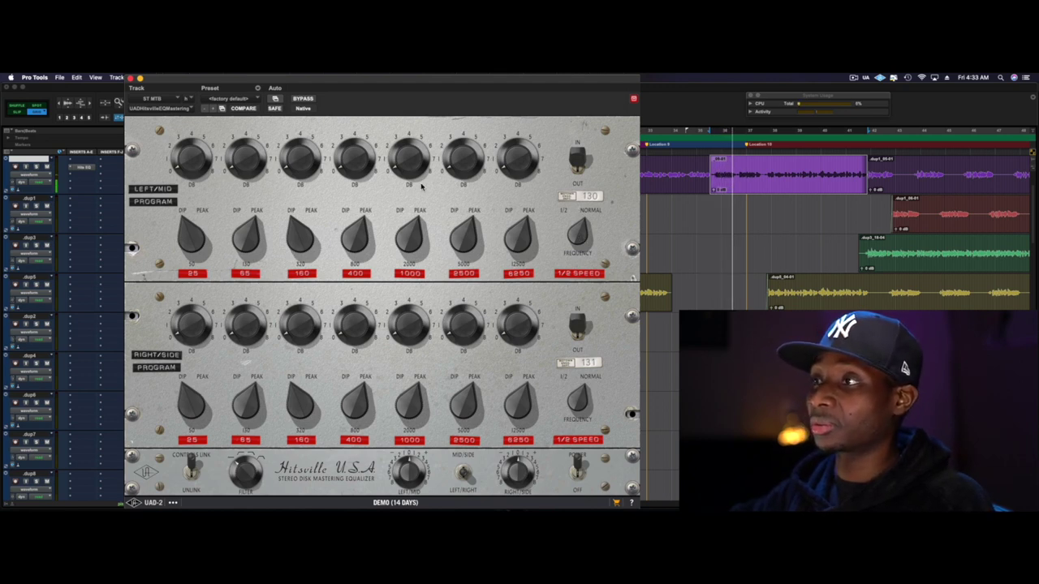
Step: During playback, set the mastering EQ to 1/2 frequency, dip the 25 and 400 bands, and peak 65, 160, 1000, 2500 and 6250
{"action": "left_click_drag", "start_coordinate": [189, 328], "coordinate": [188, 317]}
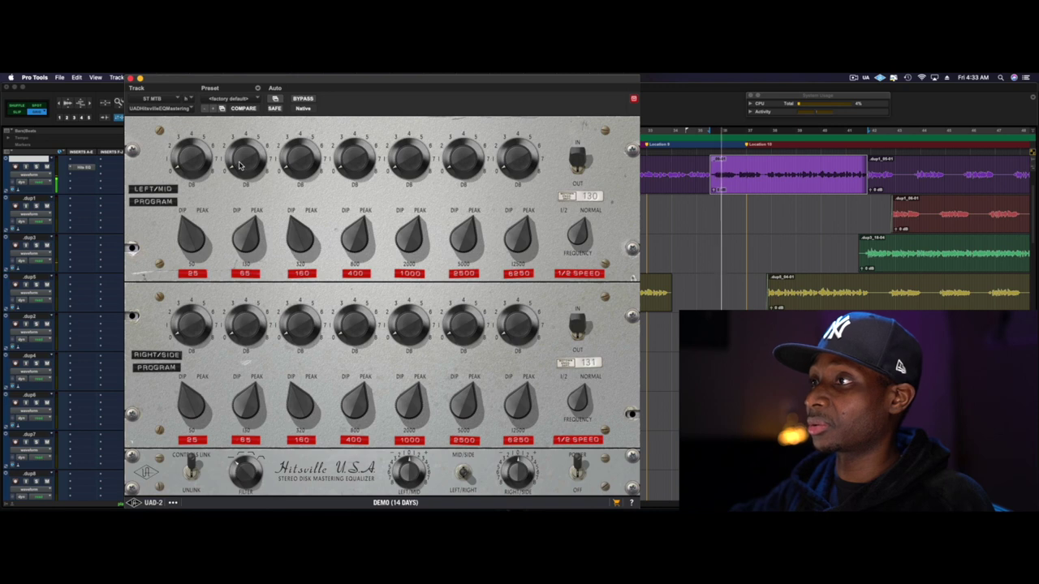
{"action": "left_click_drag", "start_coordinate": [239, 164], "coordinate": [240, 156]}
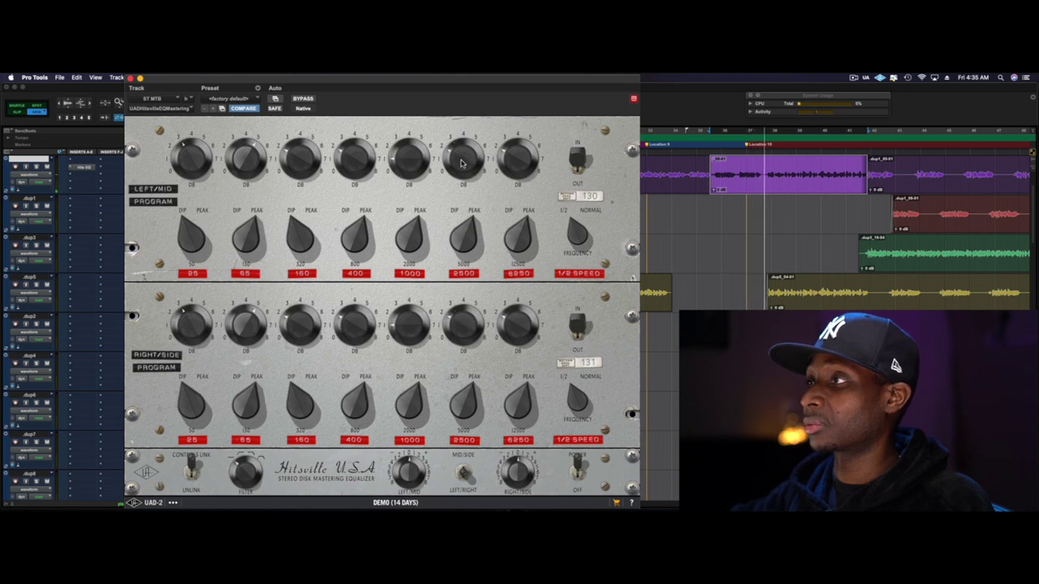
{"action": "left_click_drag", "start_coordinate": [460, 169], "coordinate": [457, 130]}
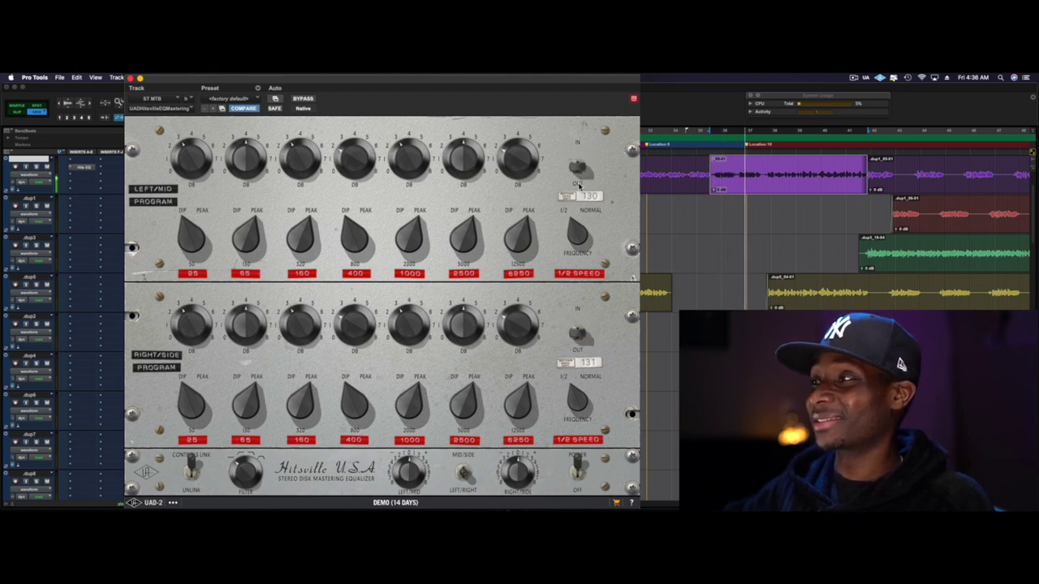
Step: Switch the mastering EQ back in and replay the selected clip to compare the sound
{"action": "key", "text": "space"}
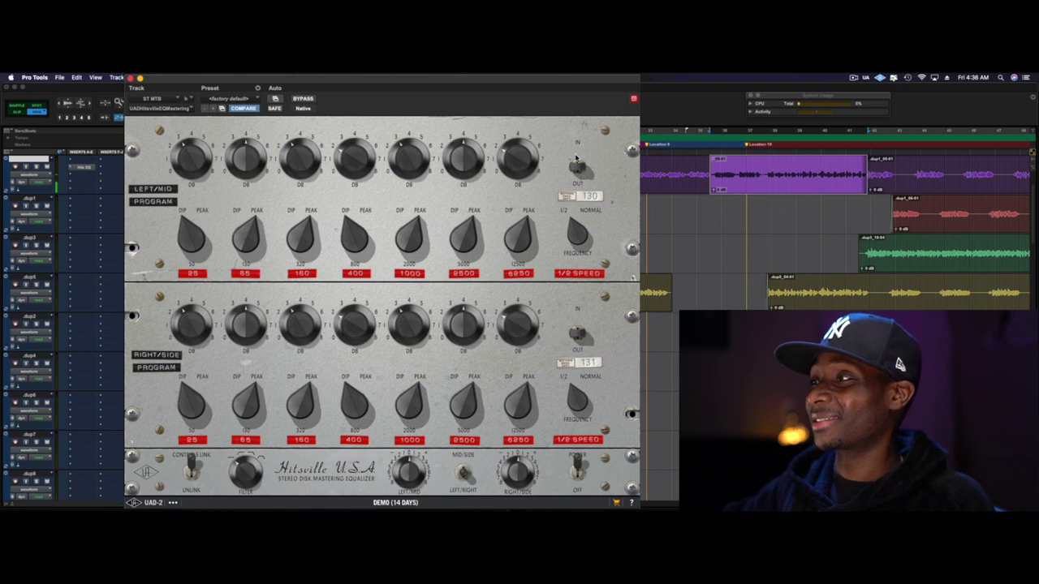
{"action": "left_click", "coordinate": [578, 165]}
{"action": "key", "text": "space"}
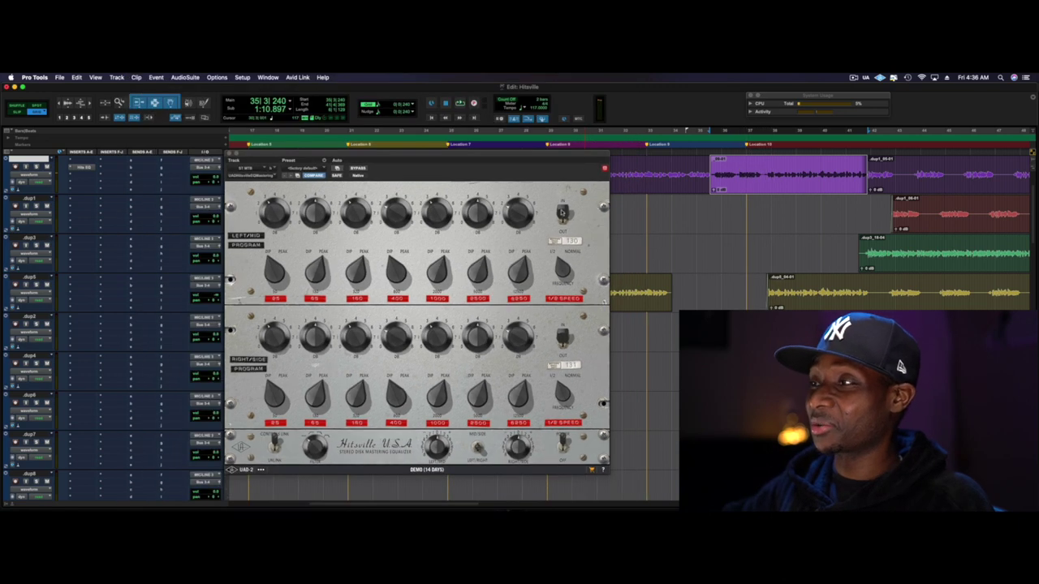
Step: Open the studio EQ from the first track's insert and place its window over the upper part of the mastering EQ
{"action": "left_click", "coordinate": [86, 170]}
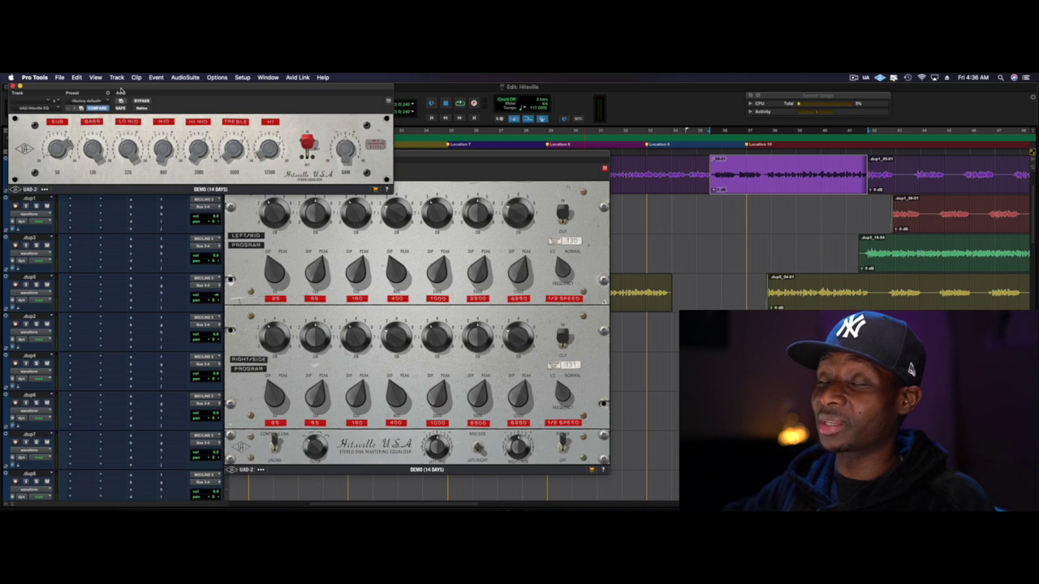
{"action": "left_click_drag", "start_coordinate": [120, 89], "coordinate": [337, 158]}
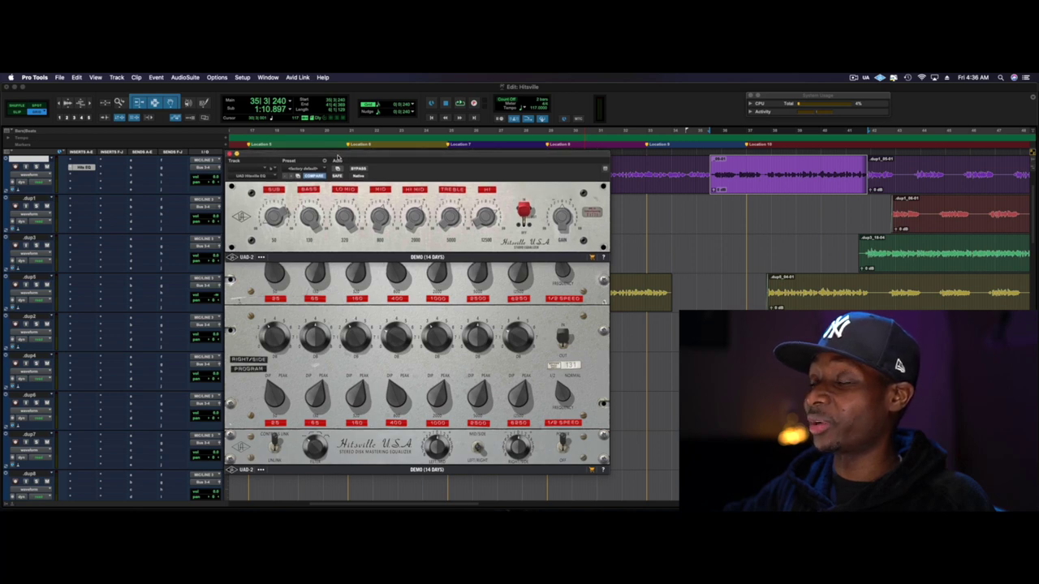